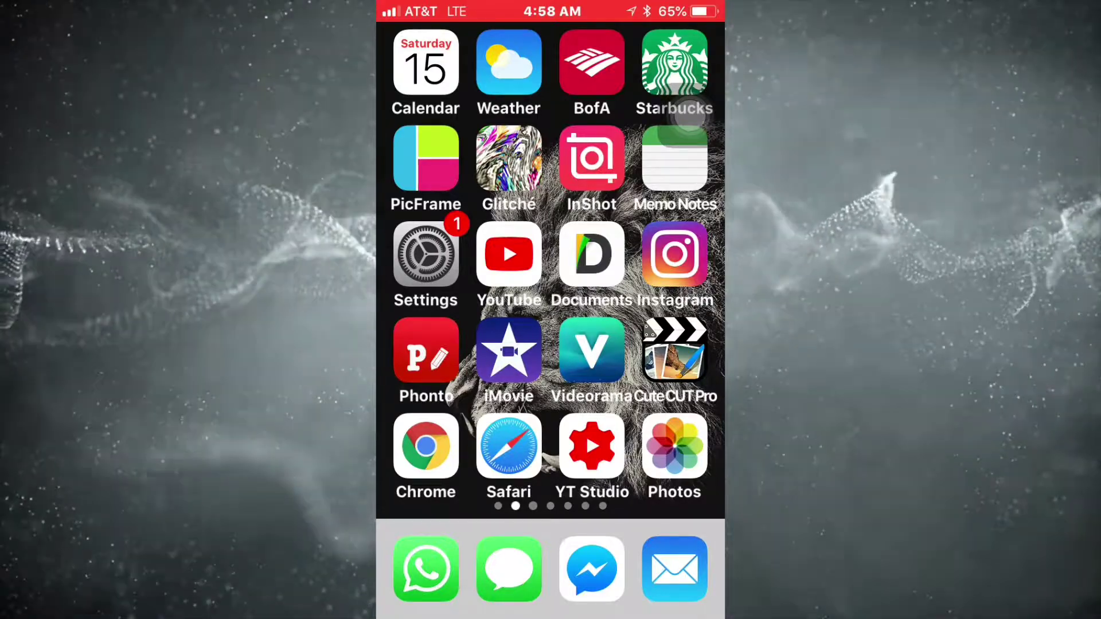
Step: Launch CuteCUT Pro from its Home Screen icon, dismissing the quick-action menu first
left_click_drag(688, 120, 690, 465)
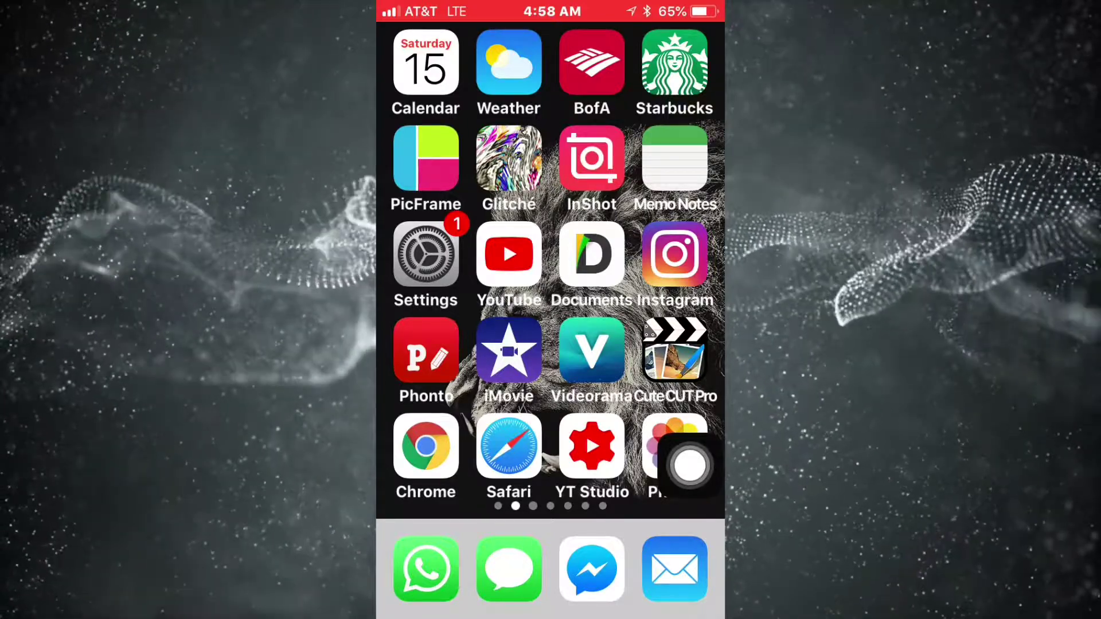
left_click(675, 350)
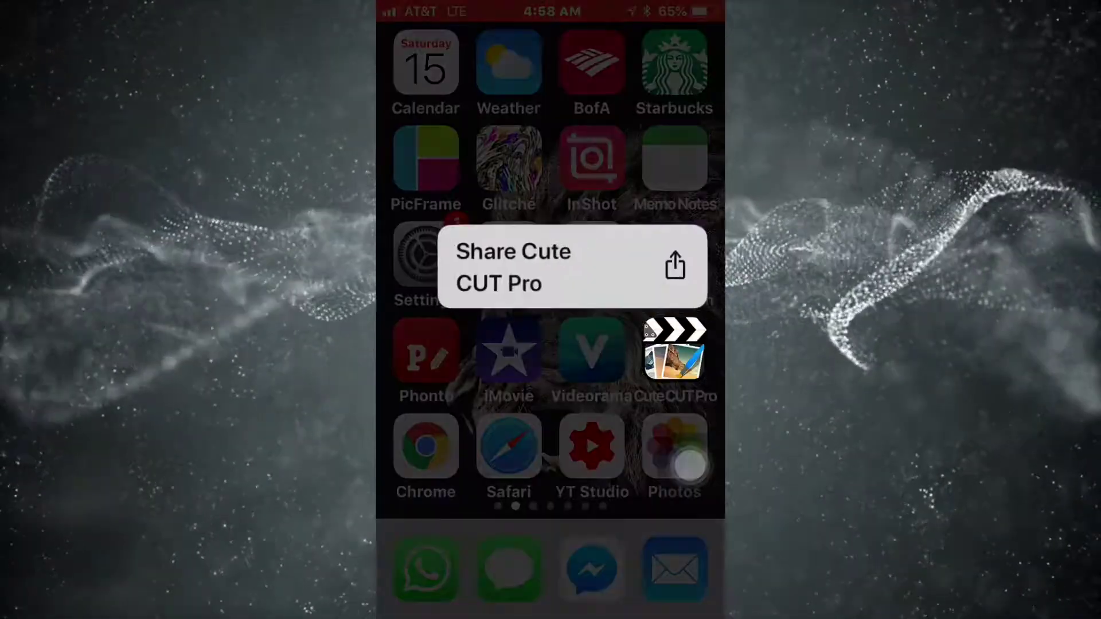
left_click(551, 130)
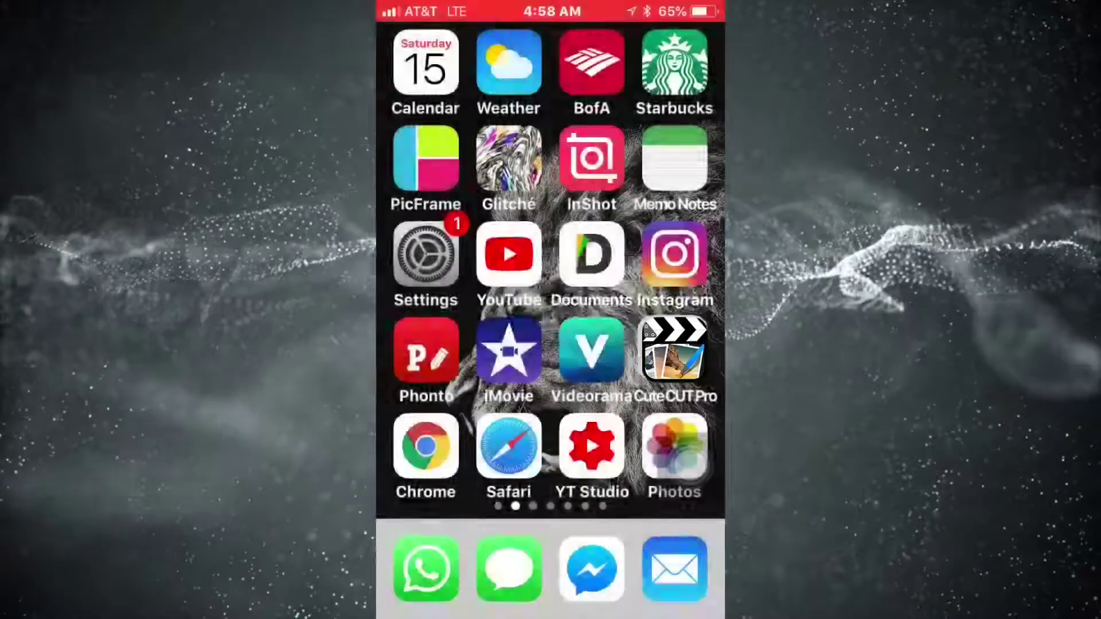
left_click(675, 351)
Step: Create a portrait movie named 'New Movie 3' and open it in the editor
mouse_move(689, 466)
left_mouse_down()
mouse_move(634, 437)
mouse_move(423, 63)
mouse_move(669, 314)
left_mouse_up()
left_click(411, 46)
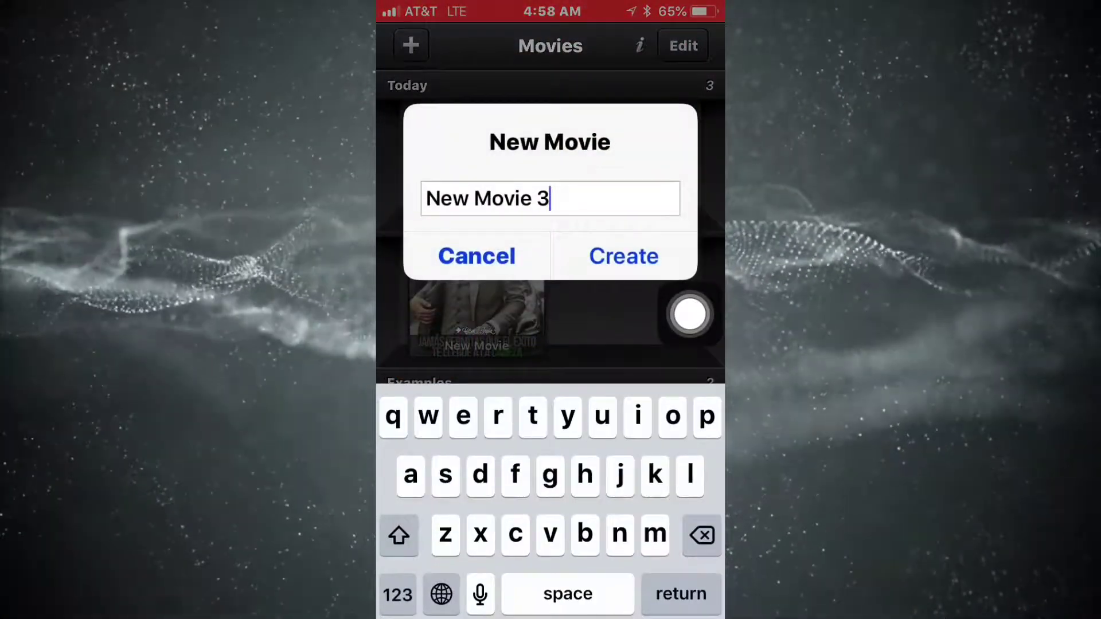
left_click(626, 255)
mouse_move(690, 314)
left_mouse_down()
mouse_move(703, 357)
mouse_move(470, 418)
mouse_move(690, 421)
left_mouse_up()
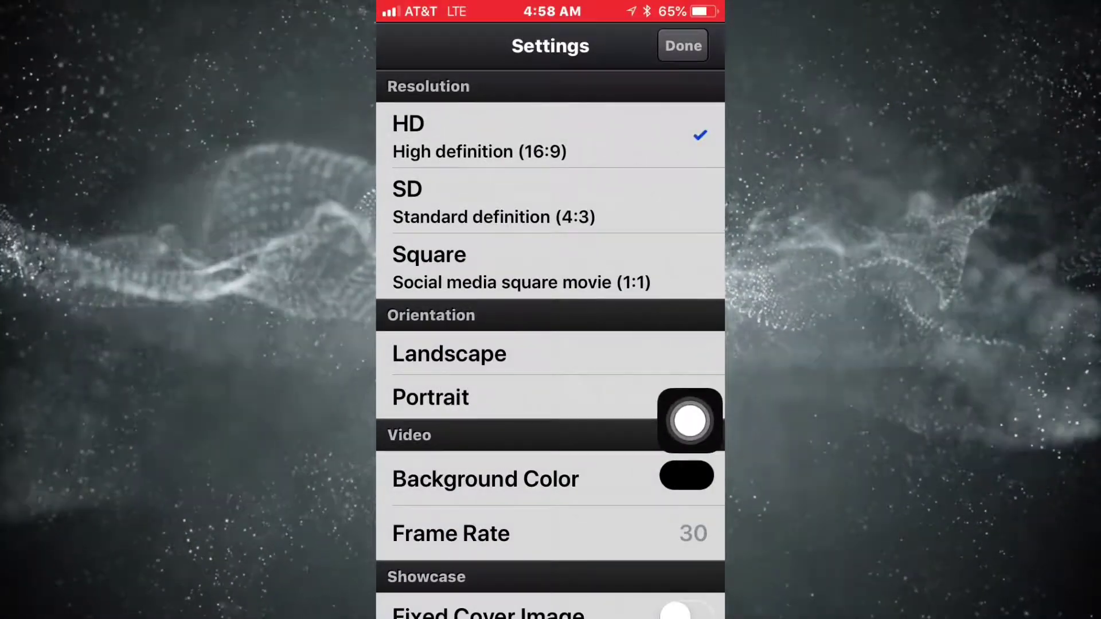
left_click(683, 46)
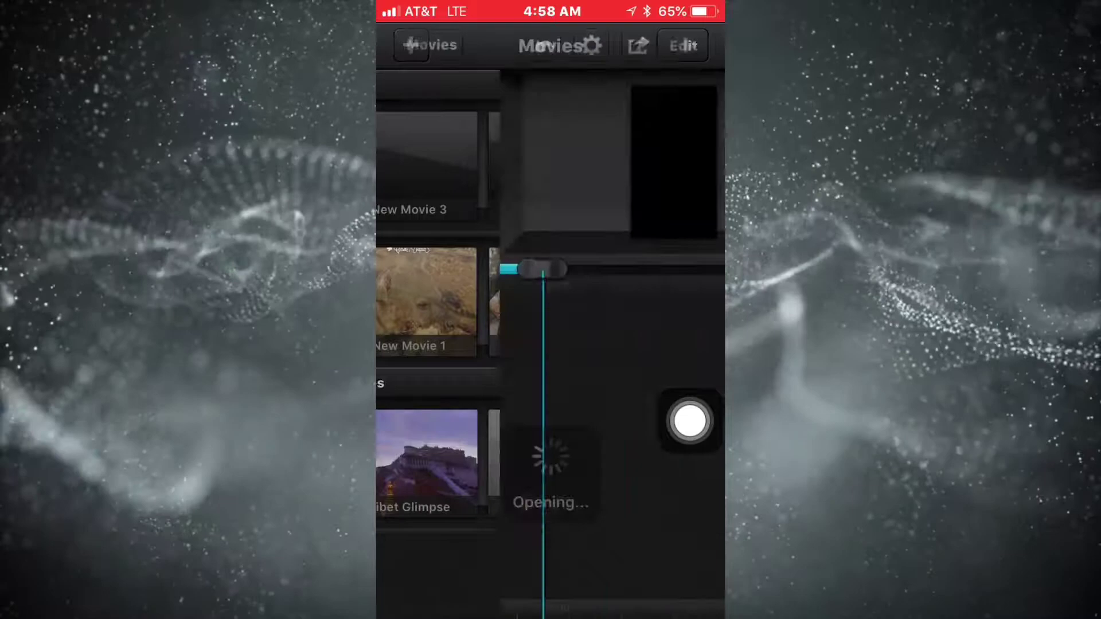
Step: Add the lion photo from the Camera Roll as the first clip
left_click(397, 314)
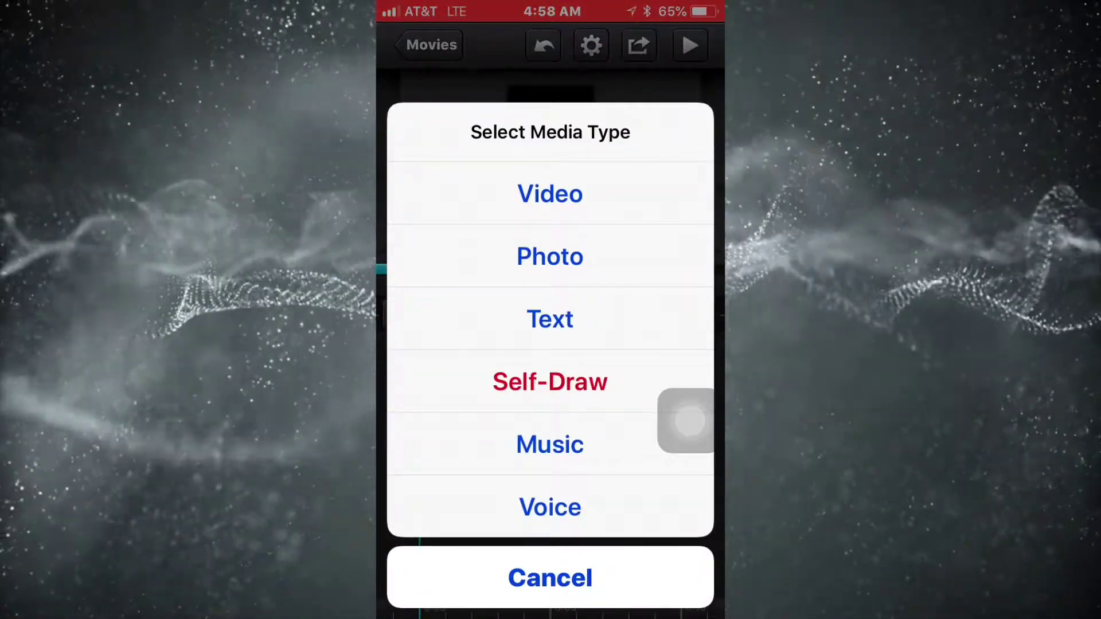
left_click(550, 257)
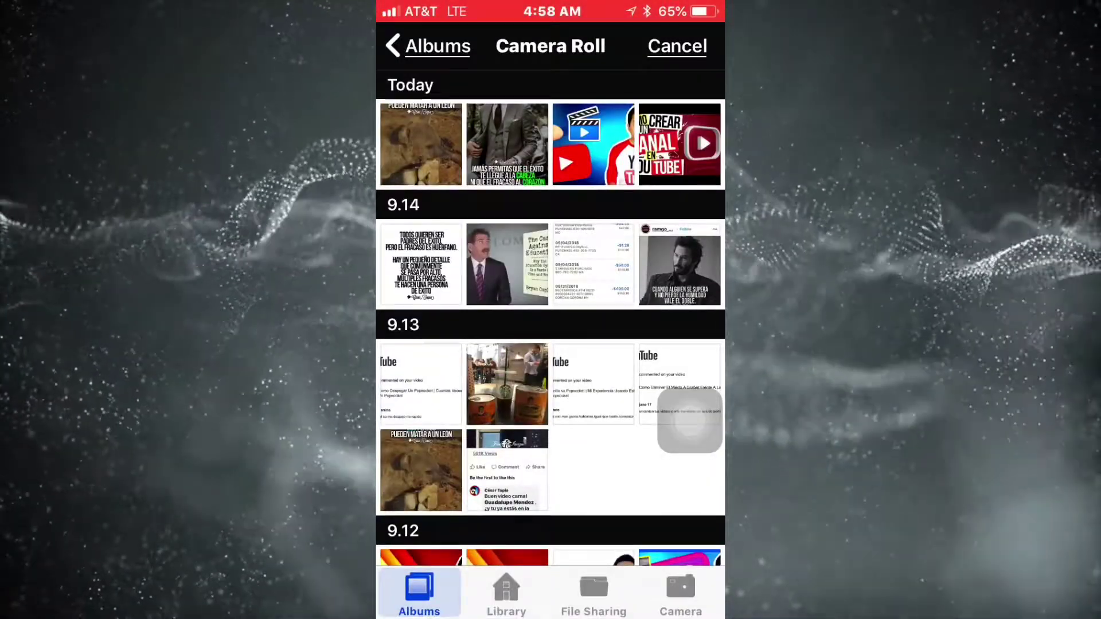
left_click(421, 144)
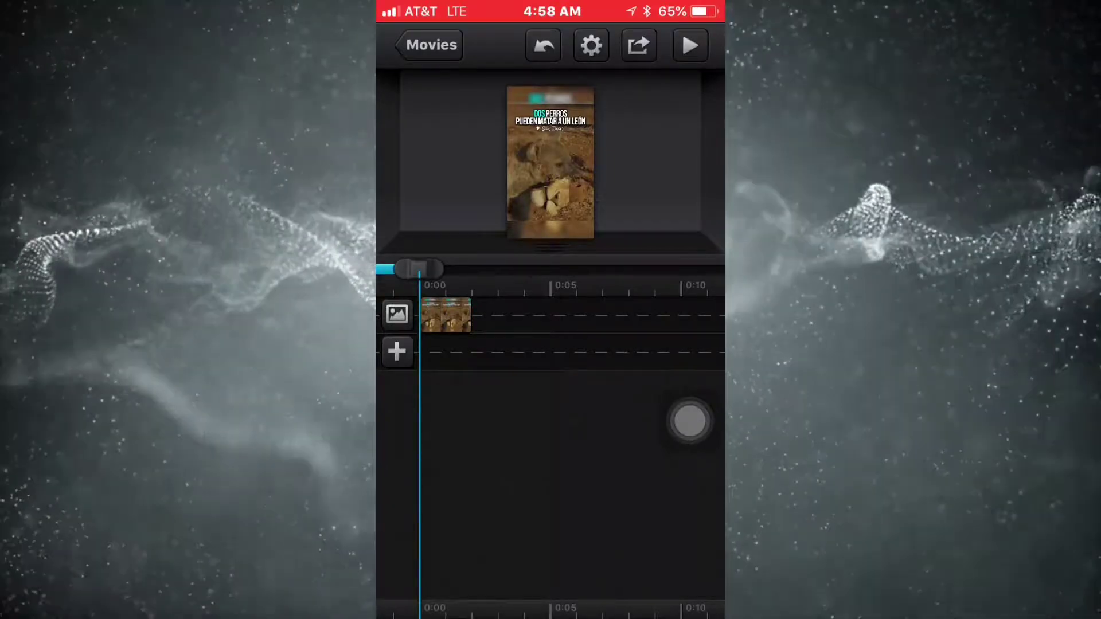
Step: Drag the lion clip's right trim handle out to the 0:15 mark, then deselect the clip
left_click(446, 316)
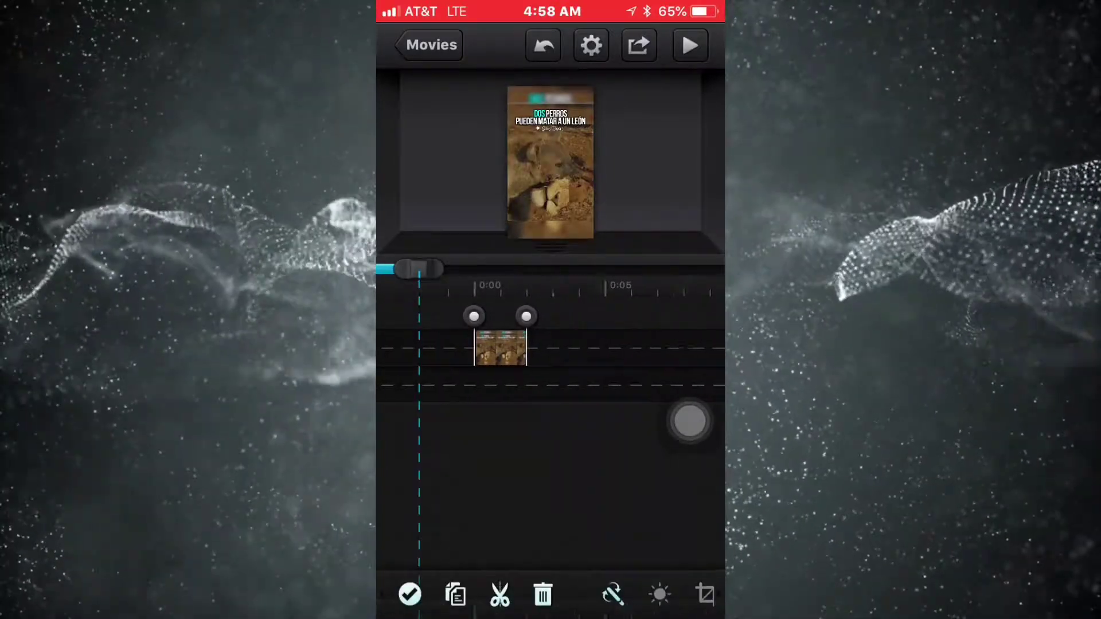
left_click_drag(469, 316, 715, 316)
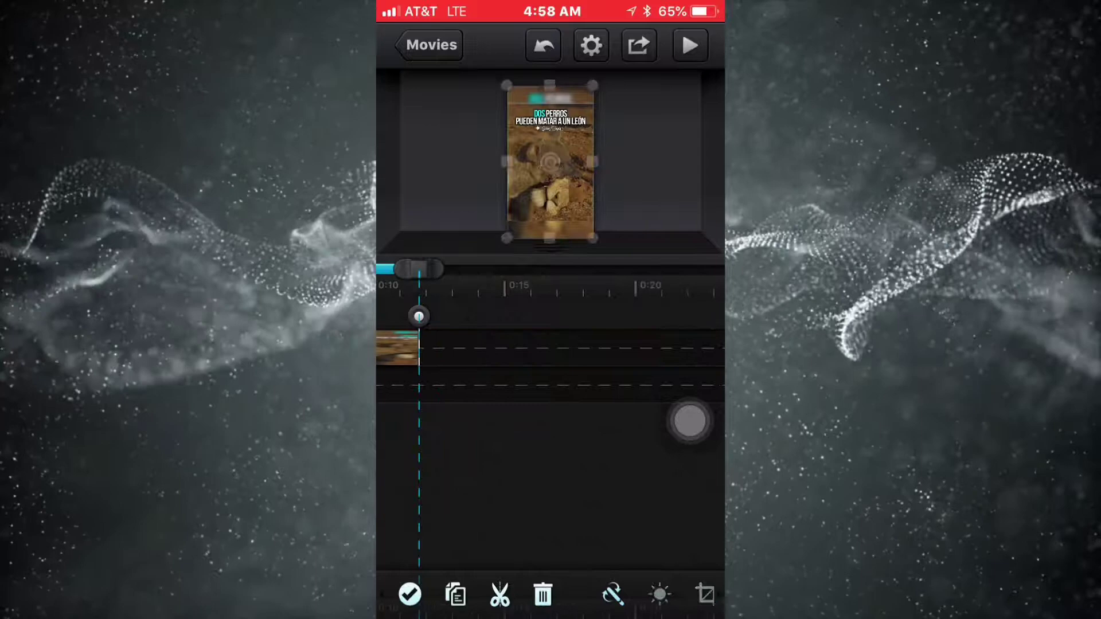
mouse_move(419, 349)
left_mouse_down()
mouse_move(590, 349)
mouse_move(467, 349)
left_mouse_up()
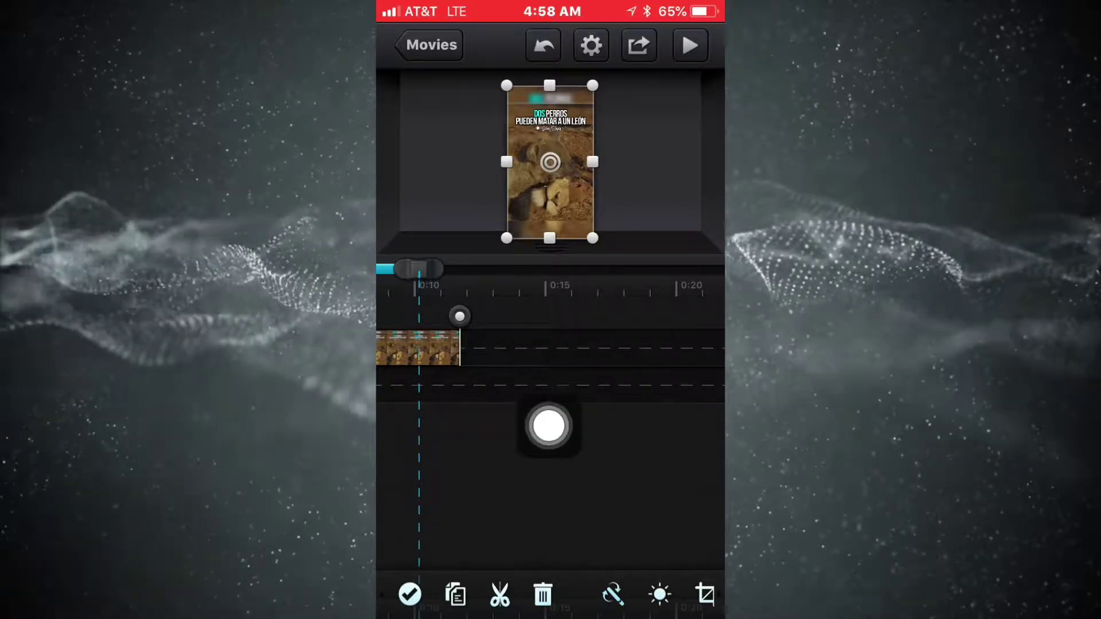
left_click(462, 329)
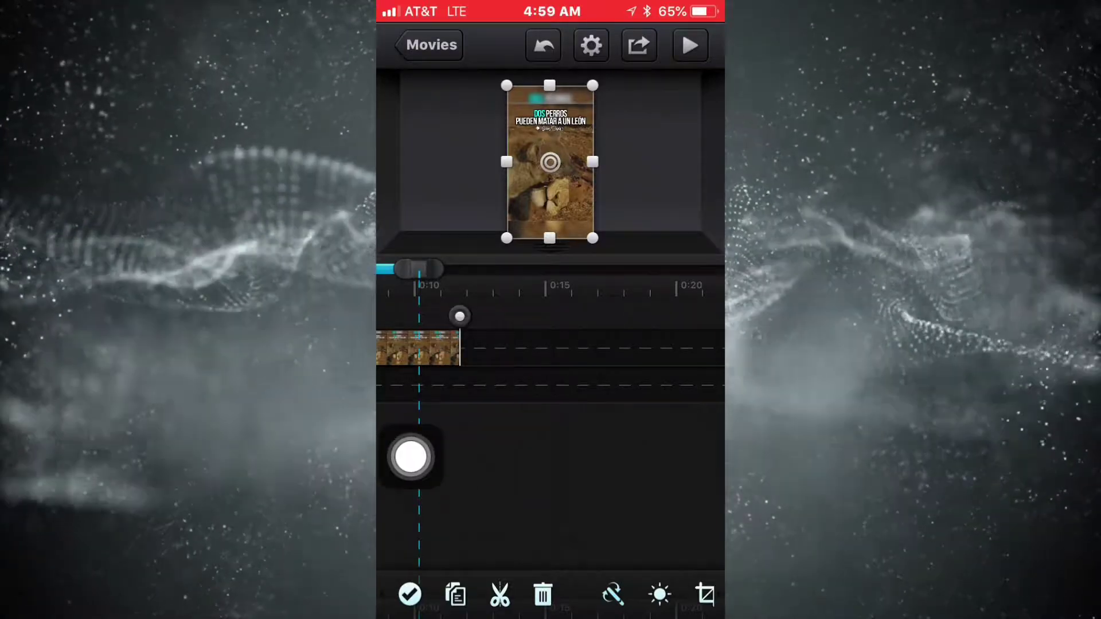
left_click_drag(460, 315, 547, 316)
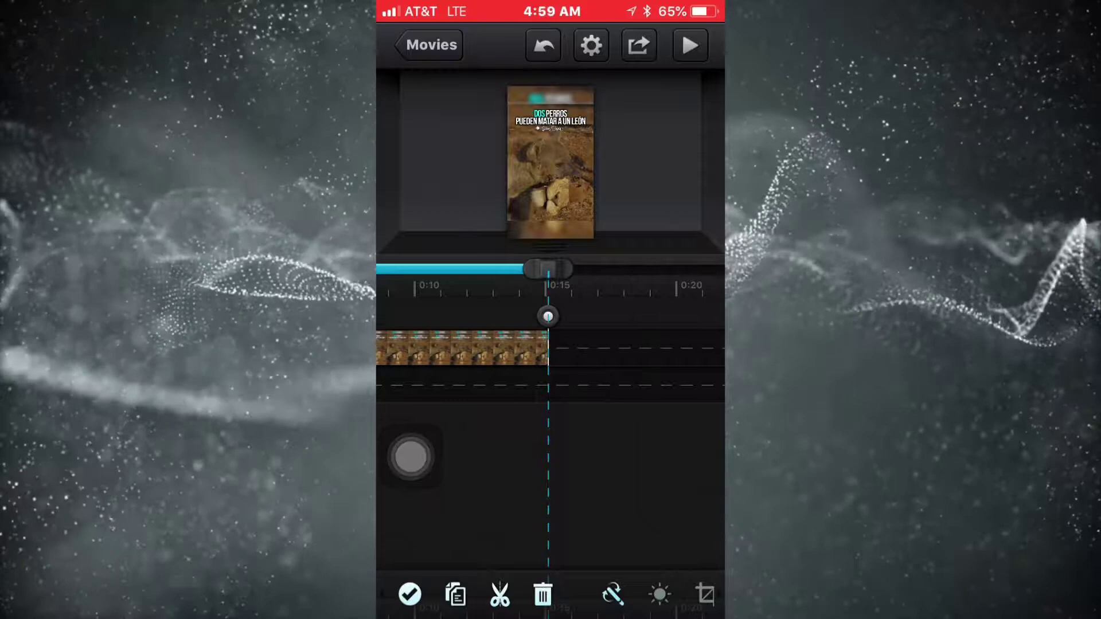
scroll(551, 349, "left", 10)
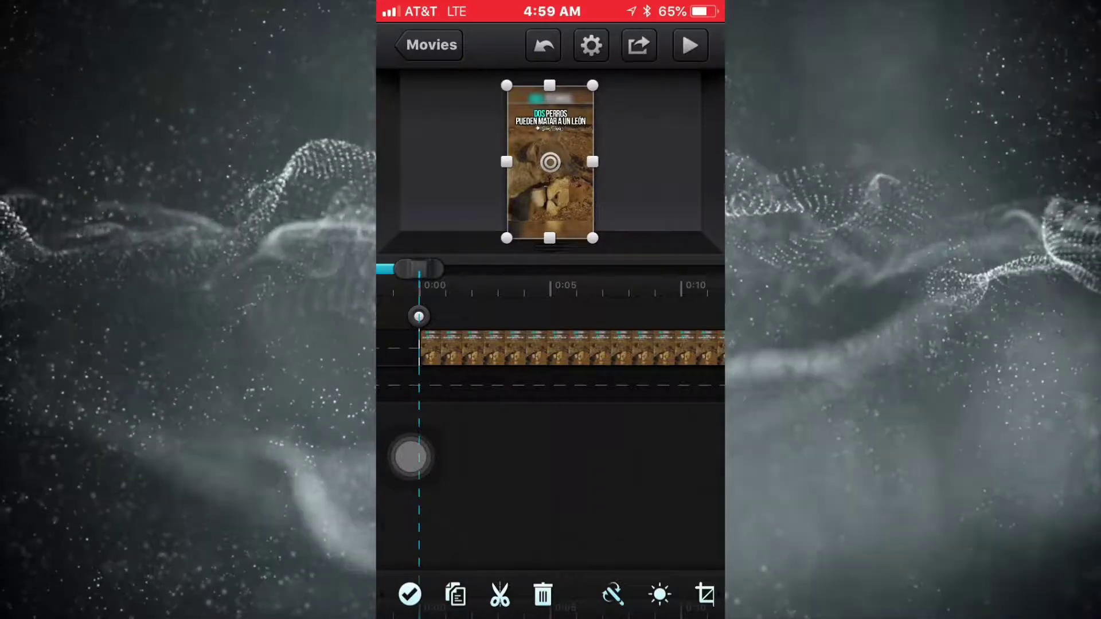
left_click(410, 457)
left_click_drag(410, 457, 691, 470)
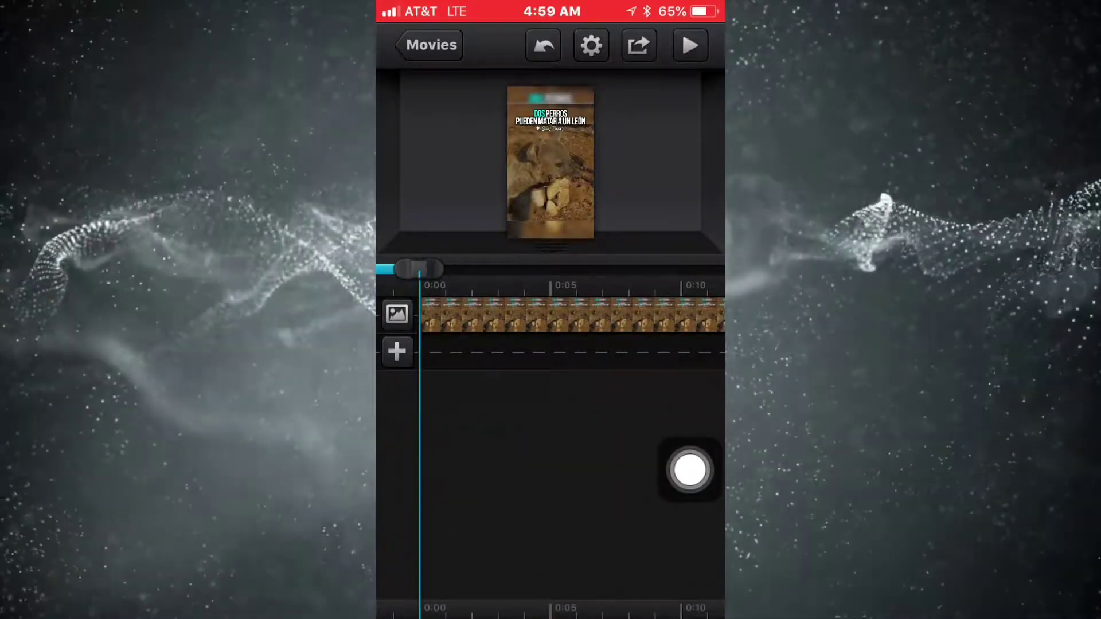
left_click(568, 315)
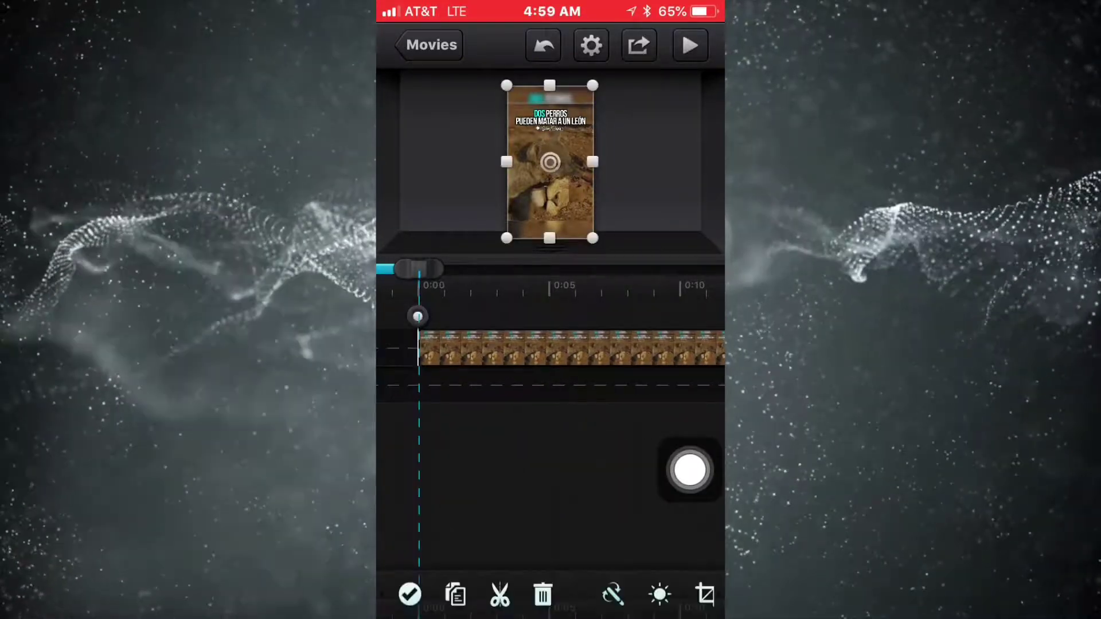
mouse_move(691, 470)
left_mouse_down()
mouse_move(402, 598)
mouse_move(410, 494)
mouse_move(646, 445)
left_mouse_up()
left_click(410, 495)
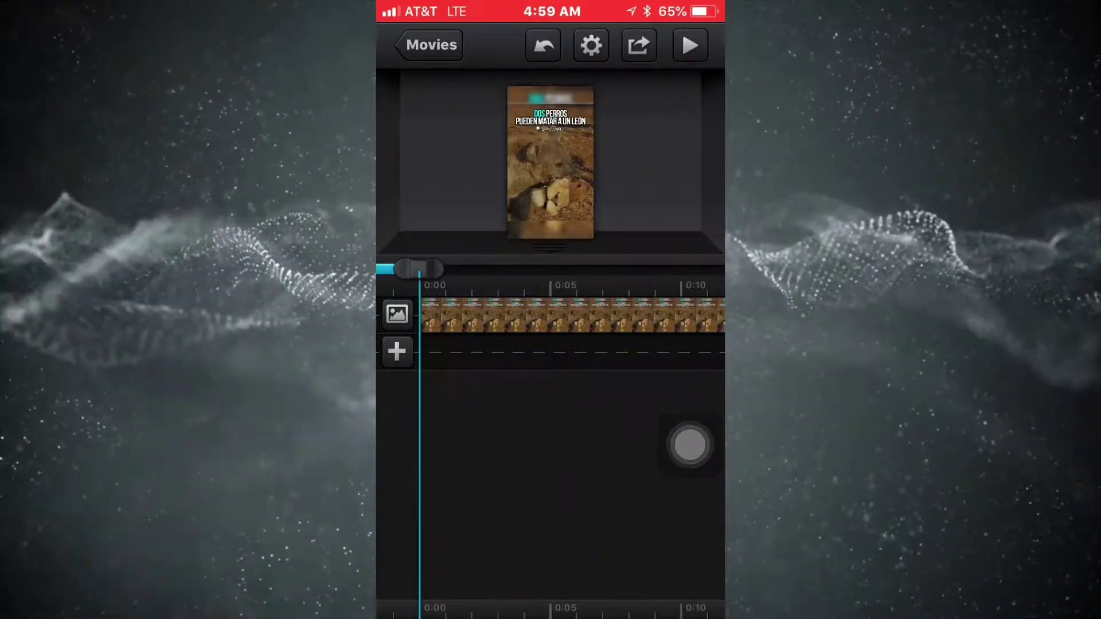
Step: Choose to add music from a video and browse to the MUSICA album
left_click(397, 351)
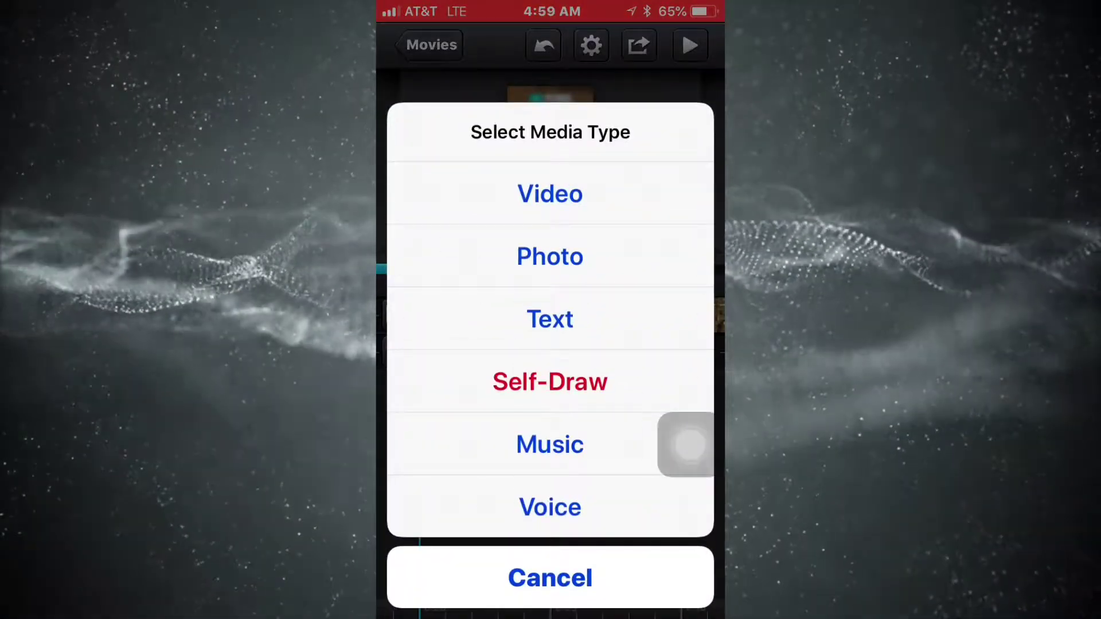
left_click(550, 193)
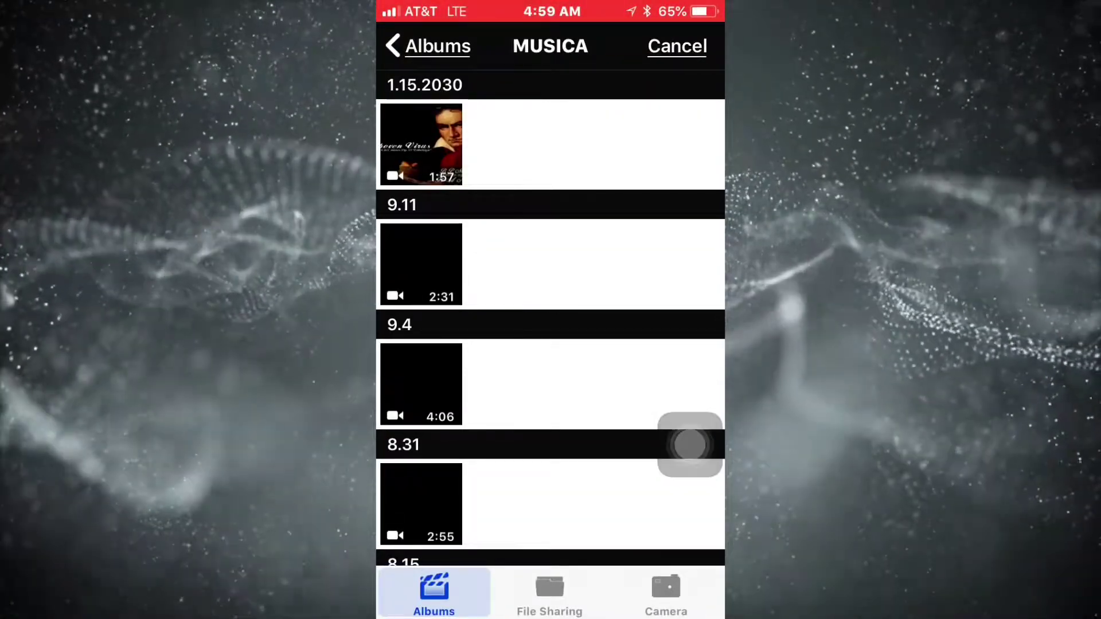
left_click(428, 46)
scroll(551, 318, "down", 10)
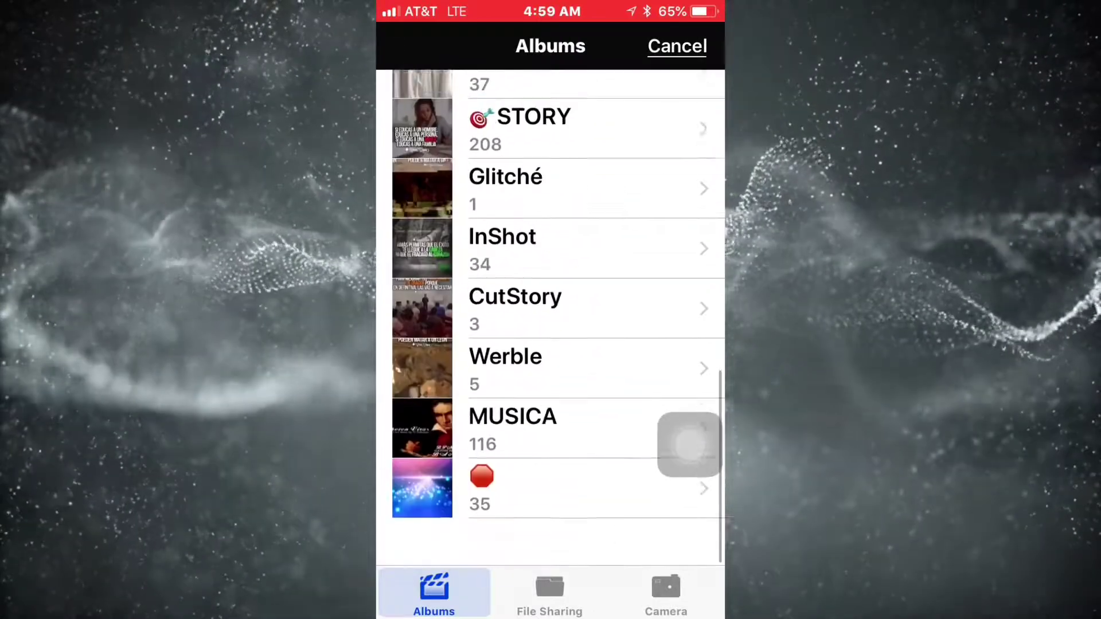
scroll(551, 318, "up", 10)
left_click_drag(690, 444, 557, 258)
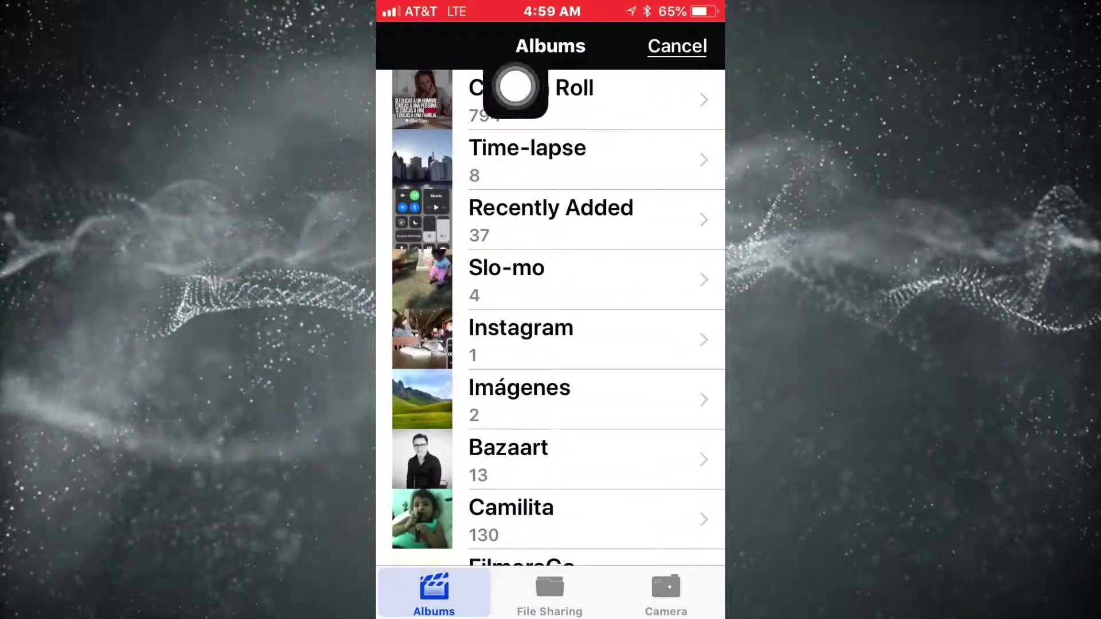
scroll(551, 319, "down", 3)
scroll(550, 319, "down", 7)
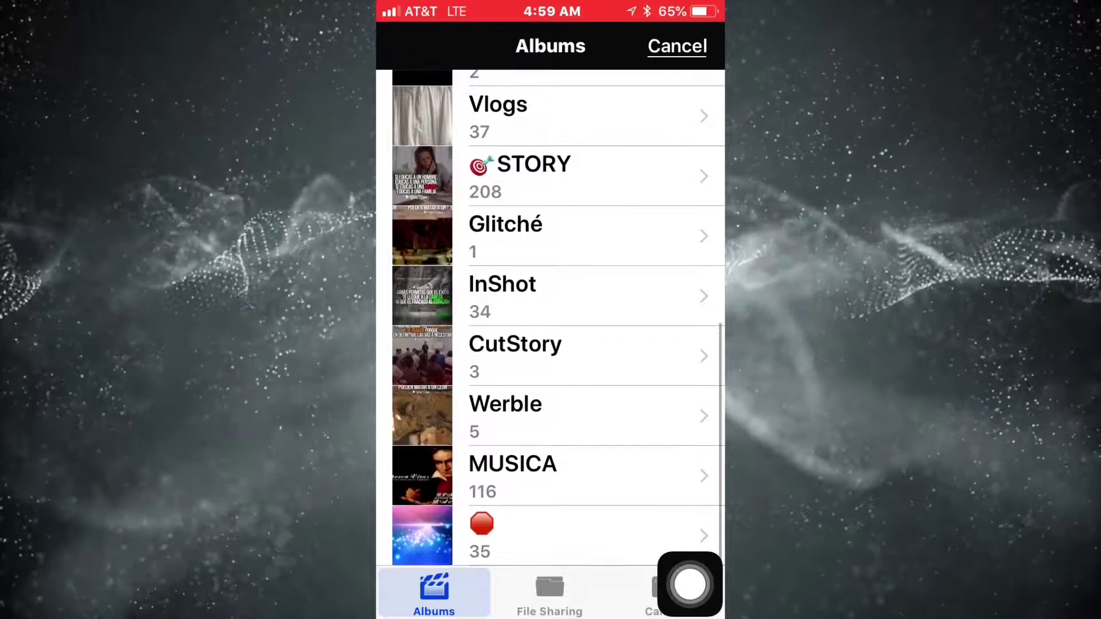
left_click(550, 453)
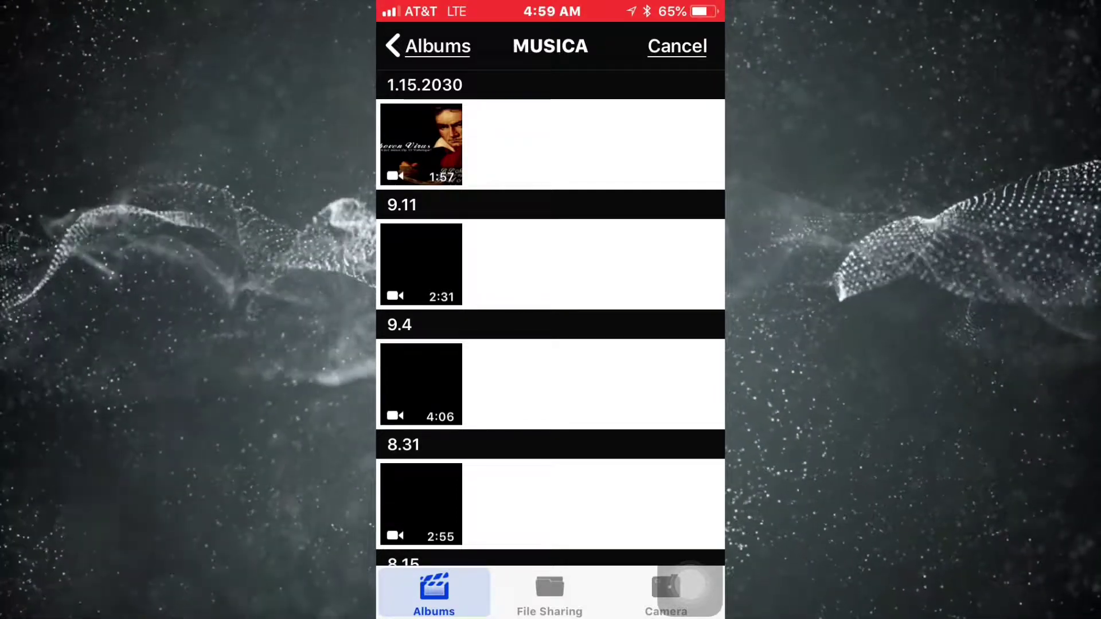
Step: Preview the Beethoven Virus video and scrub through its playback
left_click(421, 144)
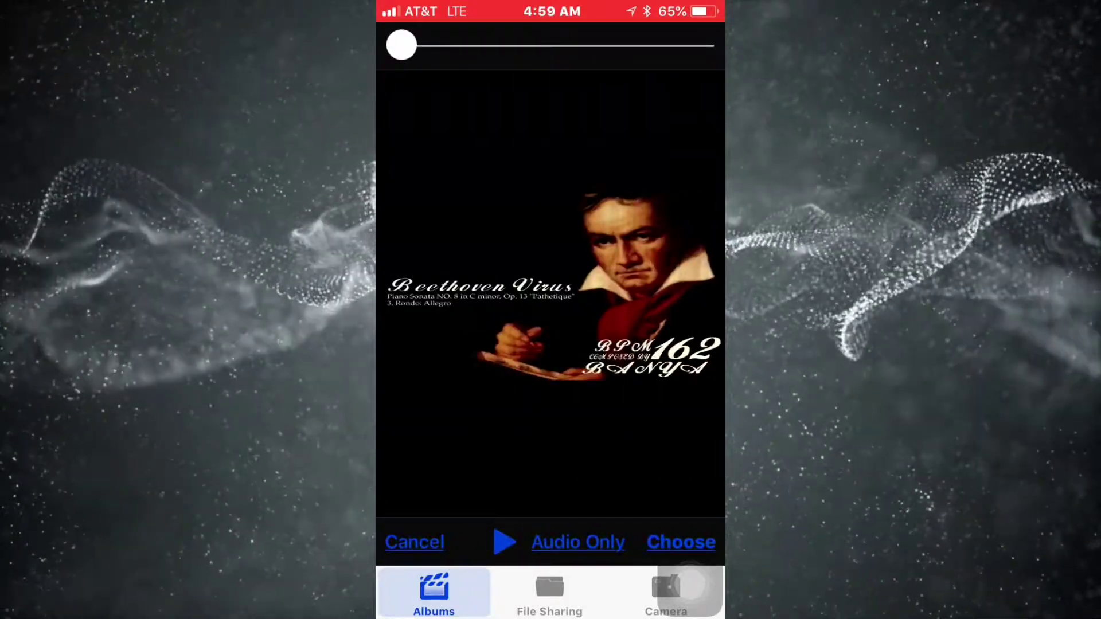
mouse_move(607, 45)
left_mouse_down()
mouse_move(479, 45)
mouse_move(680, 44)
left_mouse_up()
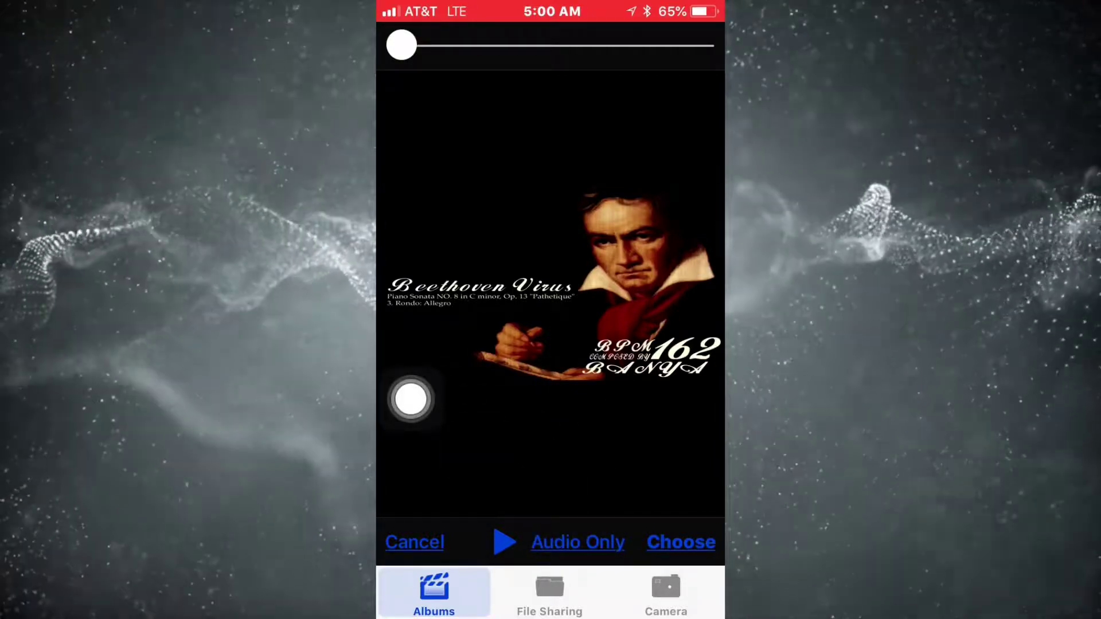
Step: Add the Beethoven Virus audio only, then select and edit the clip at the playhead
left_click(577, 542)
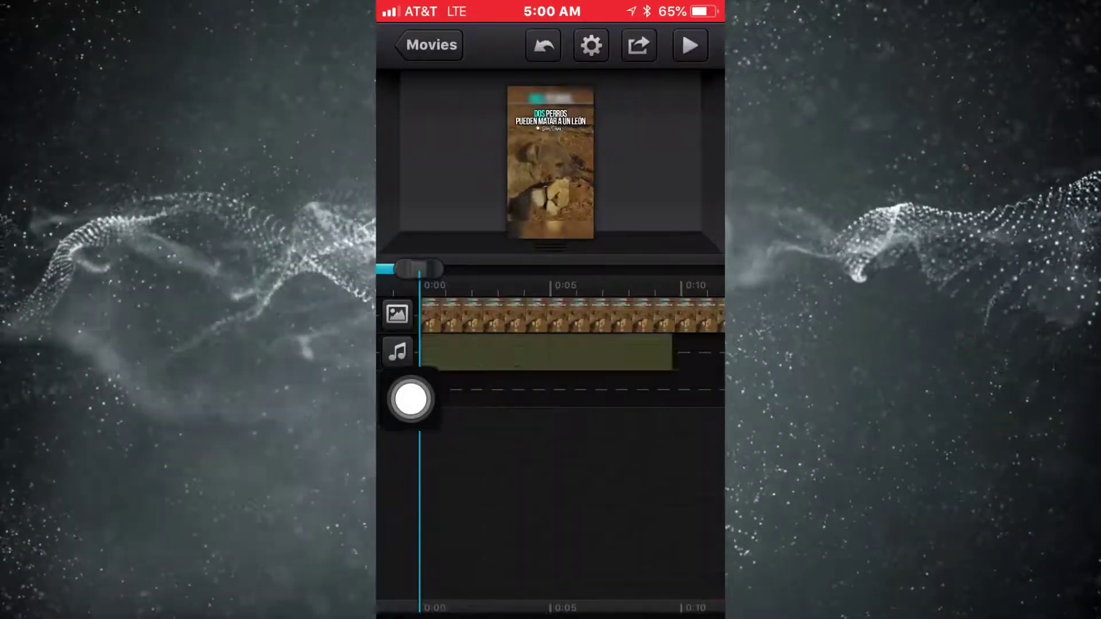
left_click_drag(603, 344, 474, 344)
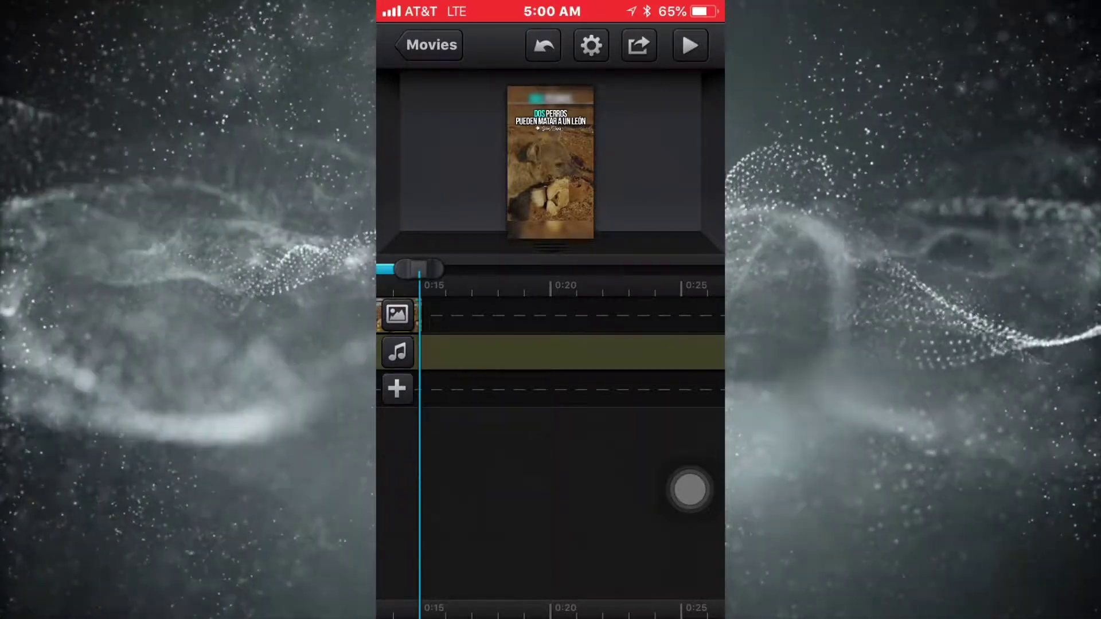
left_click(398, 315)
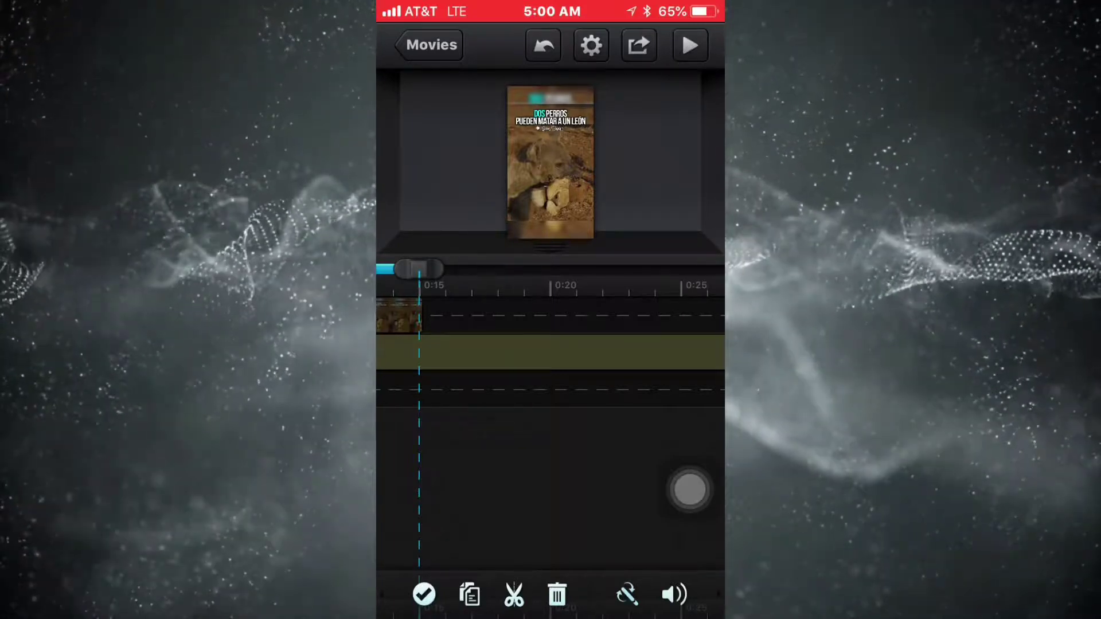
left_click_drag(690, 490, 411, 548)
left_click(425, 594)
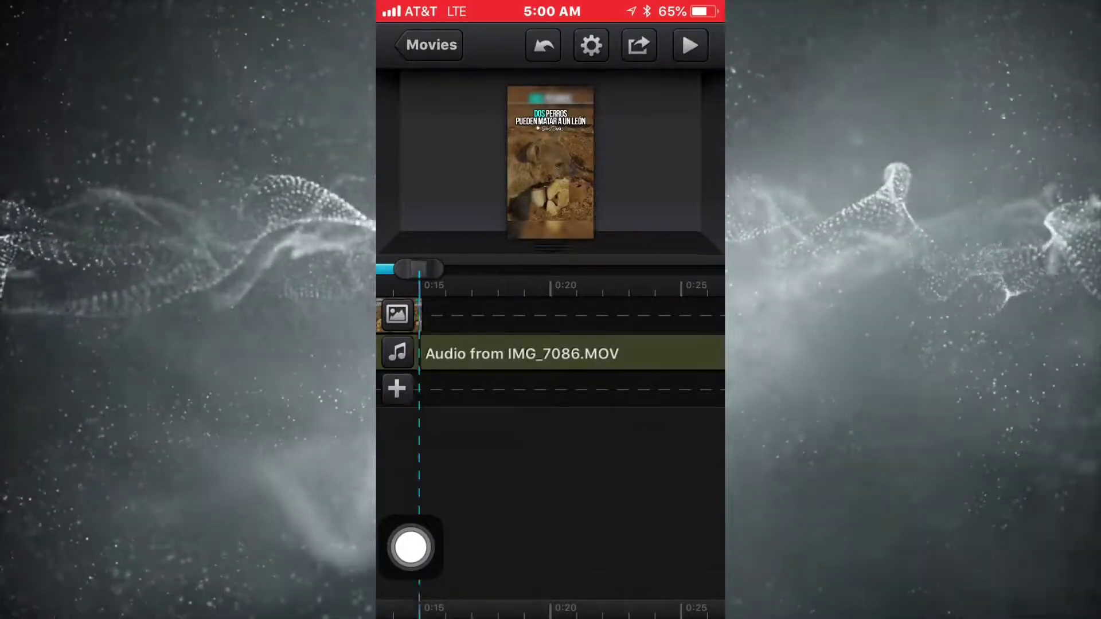
Step: Cut the music clip where the lion image ends, then enlarge the movie preview
left_click(398, 316)
left_click_drag(411, 547, 691, 467)
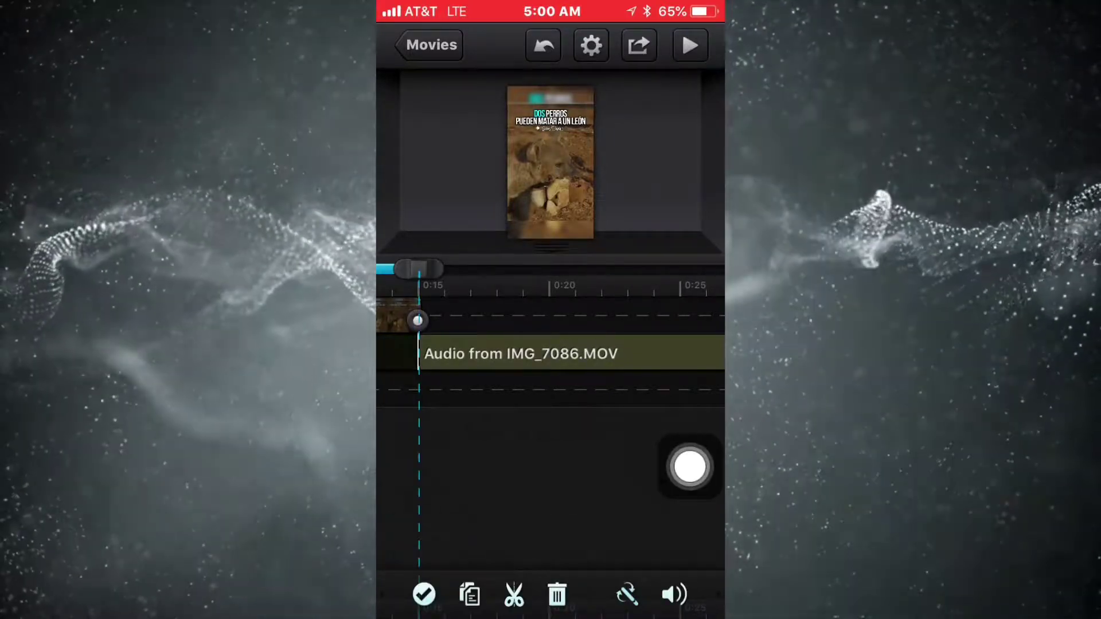
left_click(424, 593)
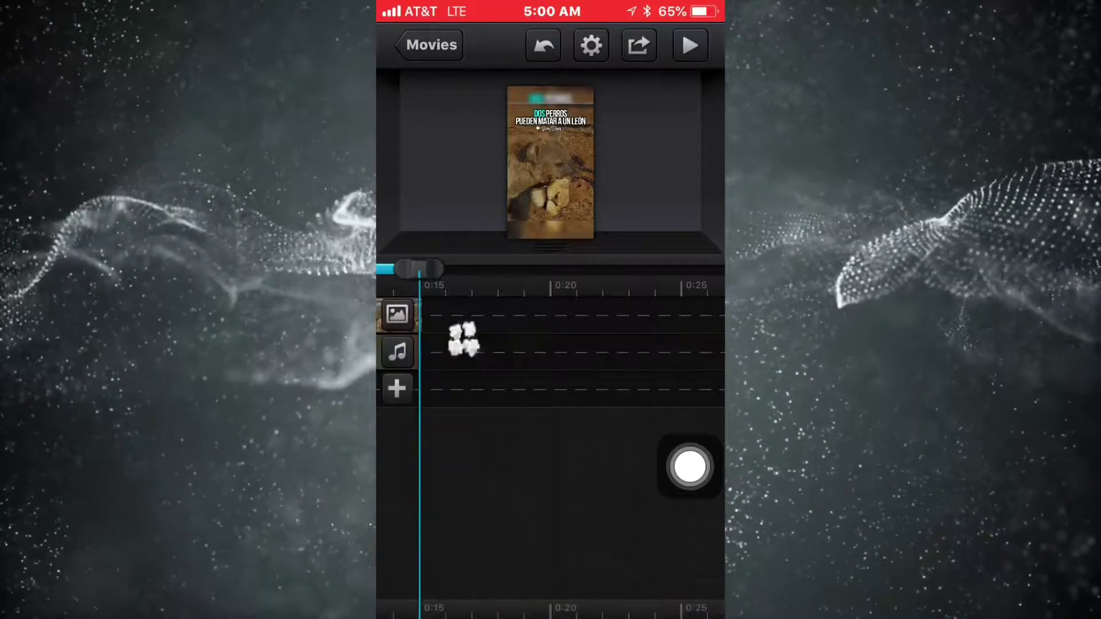
mouse_move(690, 467)
left_mouse_down()
mouse_move(624, 443)
mouse_move(607, 190)
mouse_move(411, 125)
left_mouse_up()
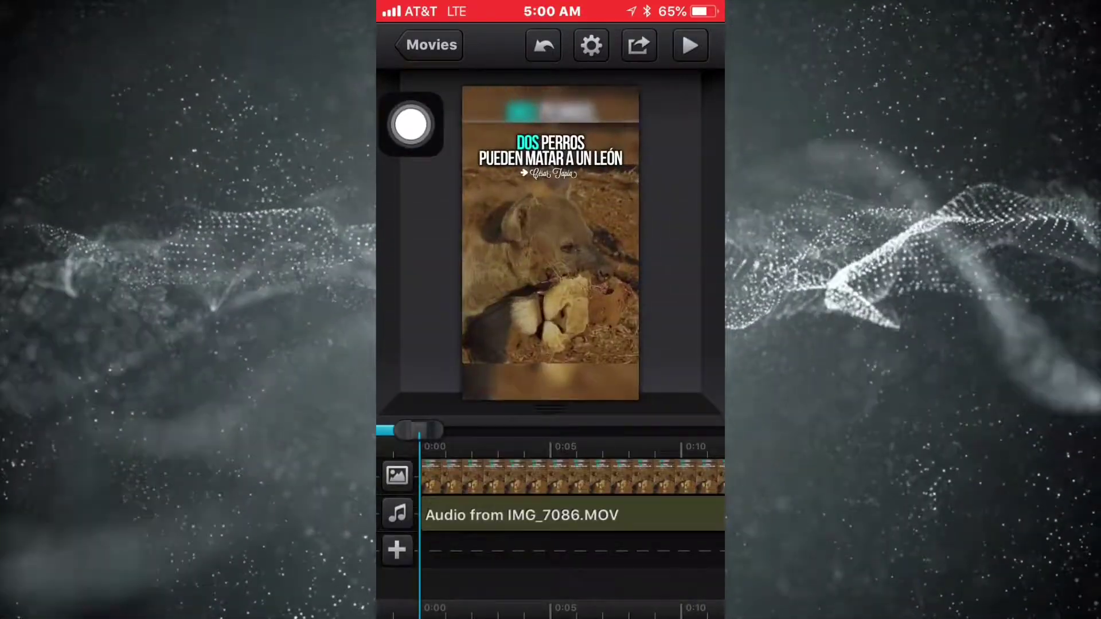
scroll(551, 494, "right", 5)
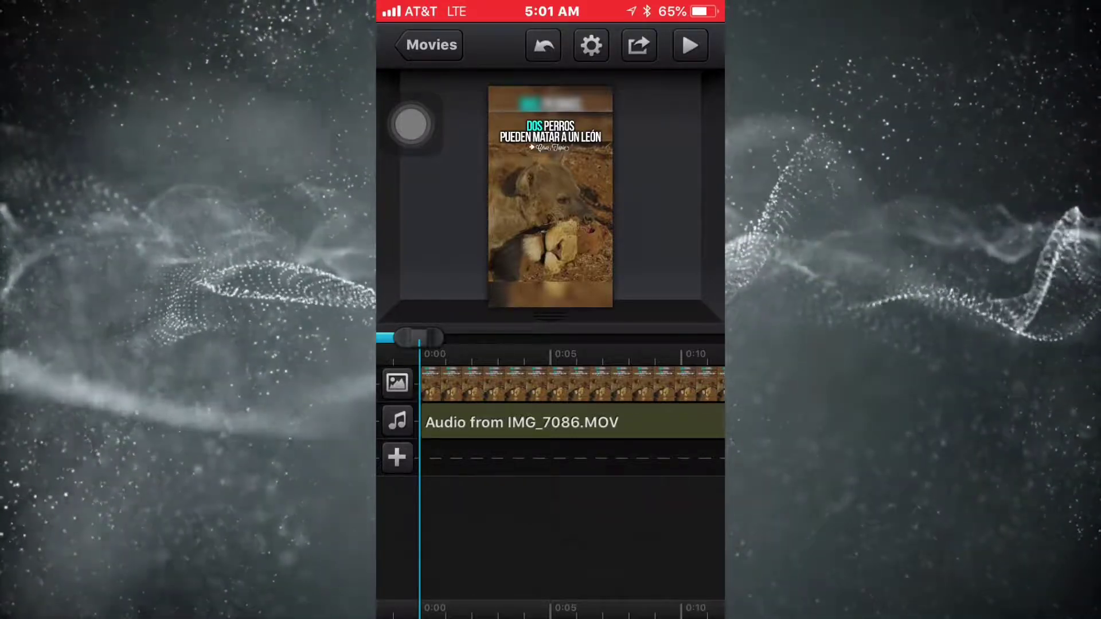
left_click_drag(410, 125, 677, 180)
left_click(637, 45)
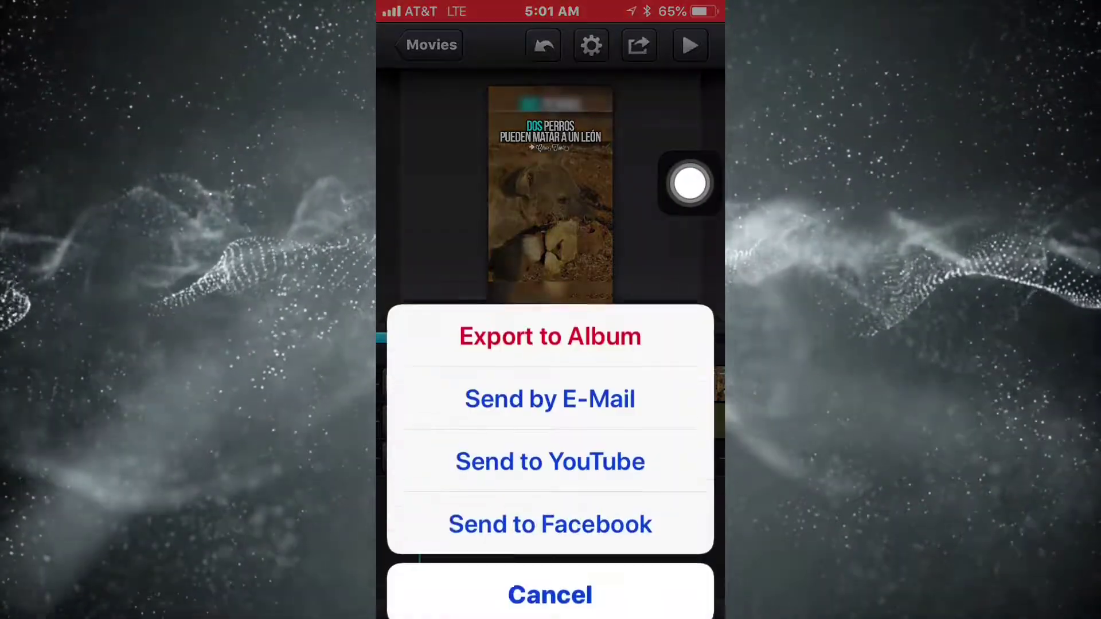
left_click(550, 595)
mouse_move(690, 183)
left_mouse_down()
mouse_move(628, 65)
mouse_move(690, 207)
left_mouse_up()
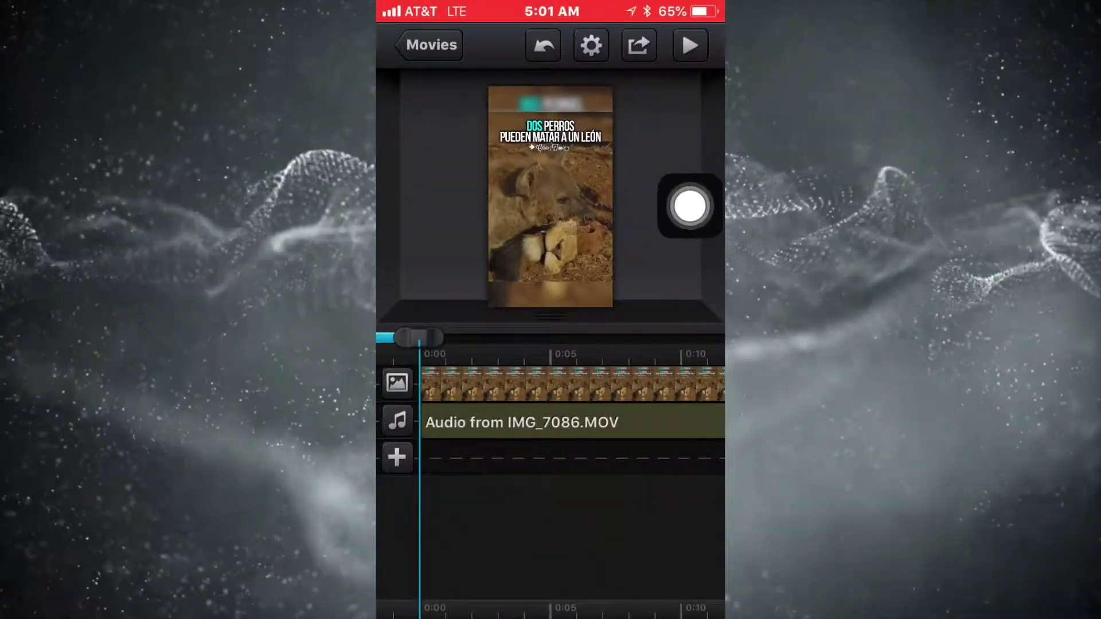
left_click(638, 45)
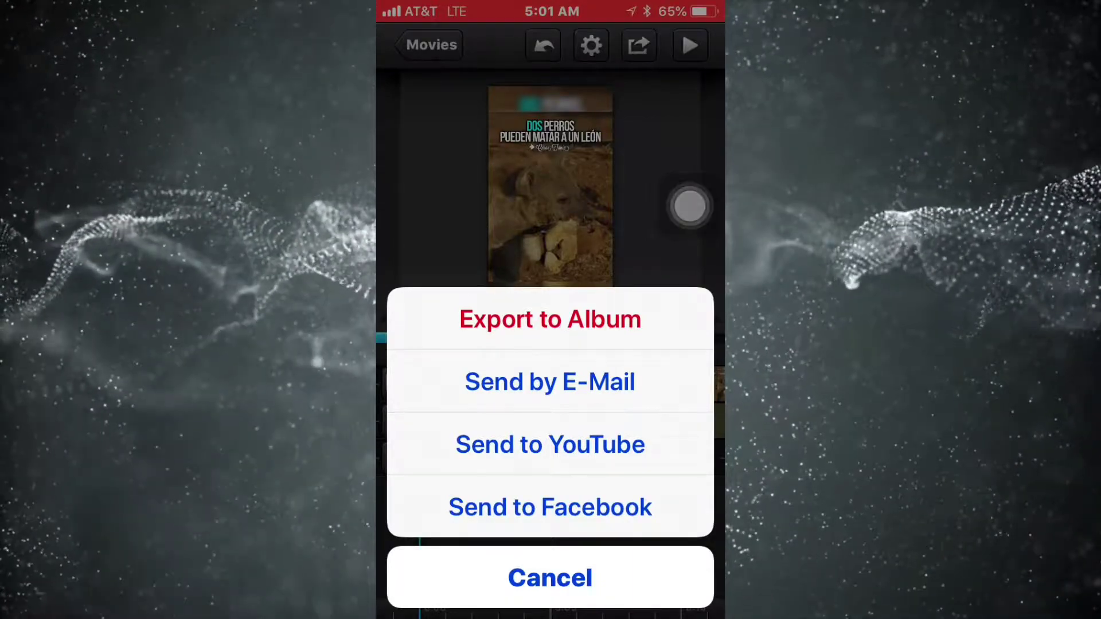
left_click(549, 319)
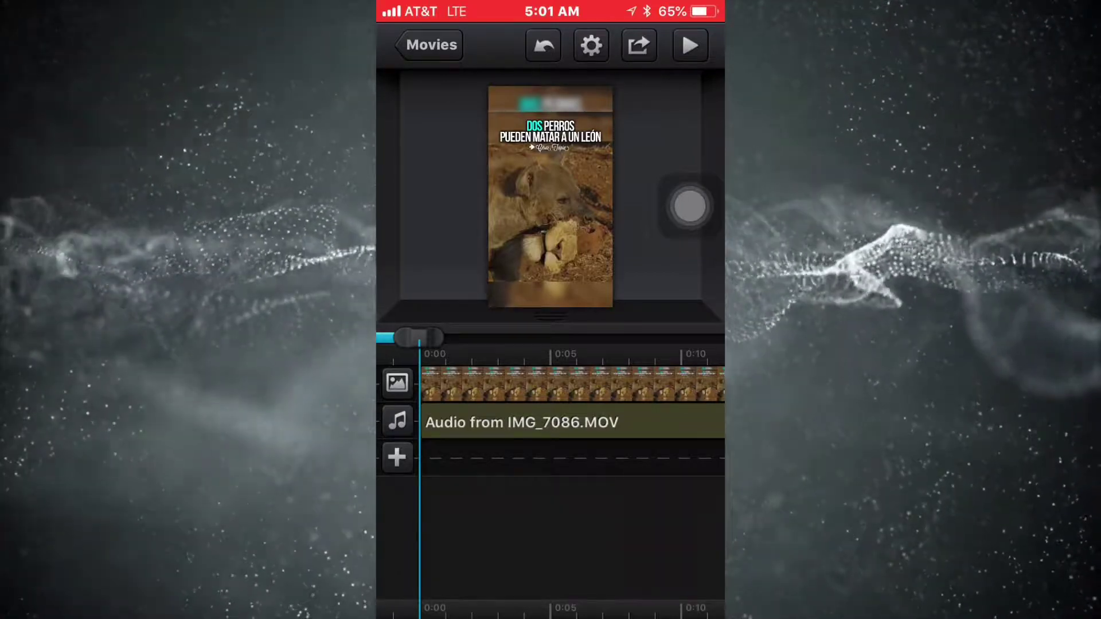
Step: Choose Home from the AssistiveTouch menu to exit CuteCUT Pro
left_click(689, 207)
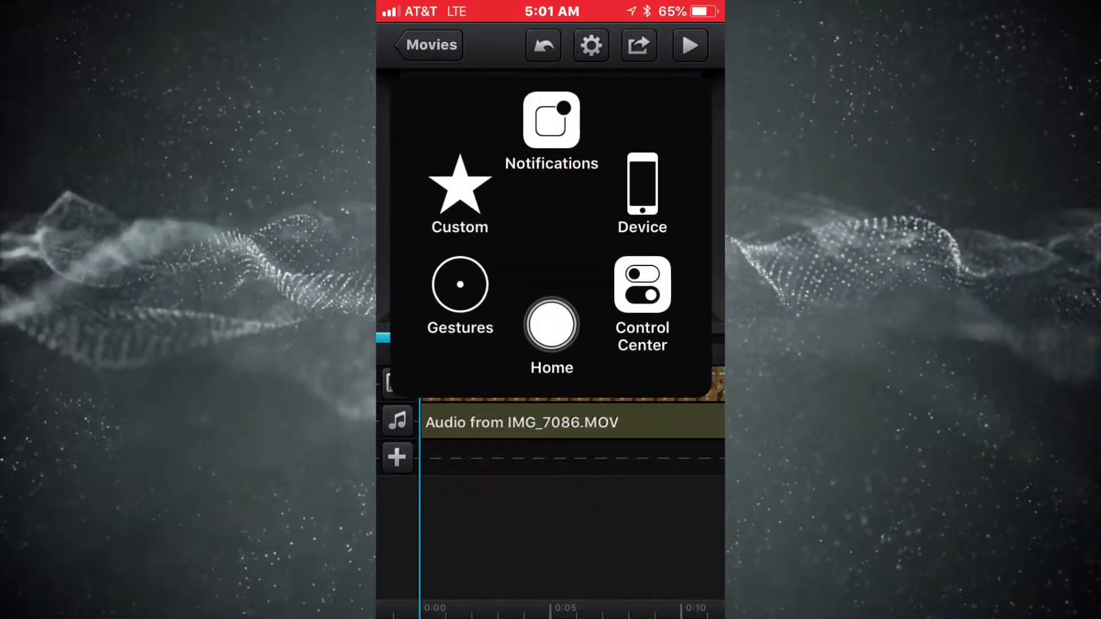
left_click(552, 325)
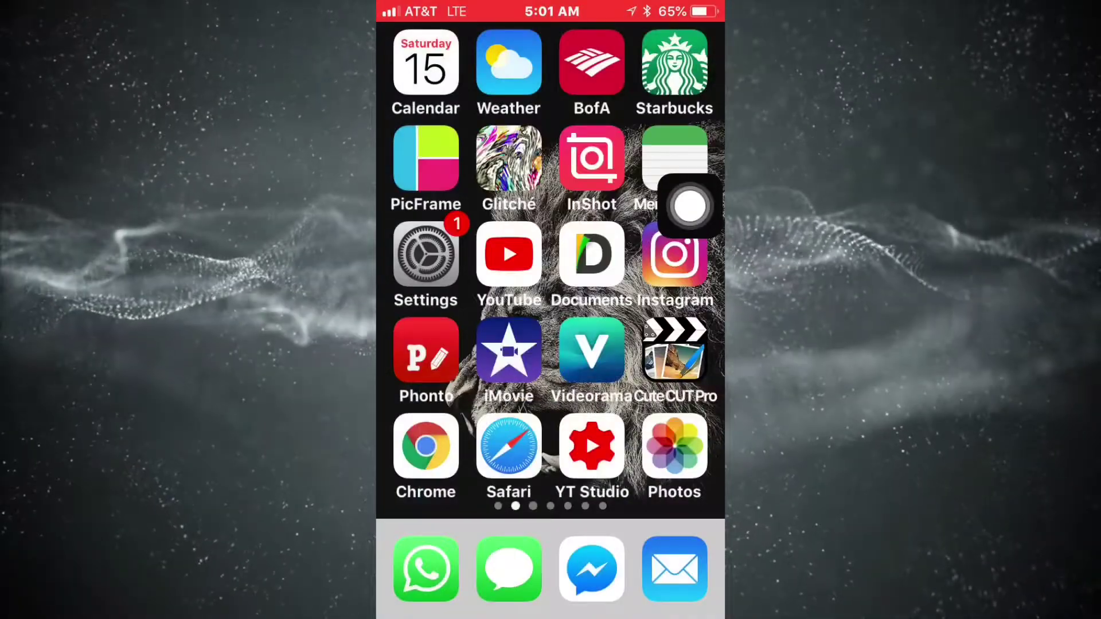